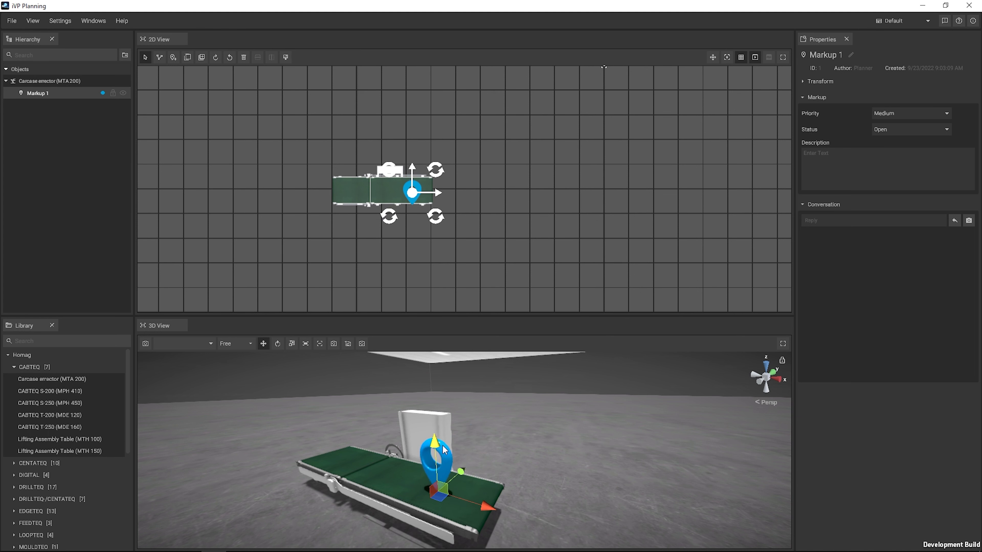
# Move the Carcase errector (MTA 200) to X -8.85, Y -4.3 and raise its Markup 1 pin slightly
pyautogui.click(31, 82)
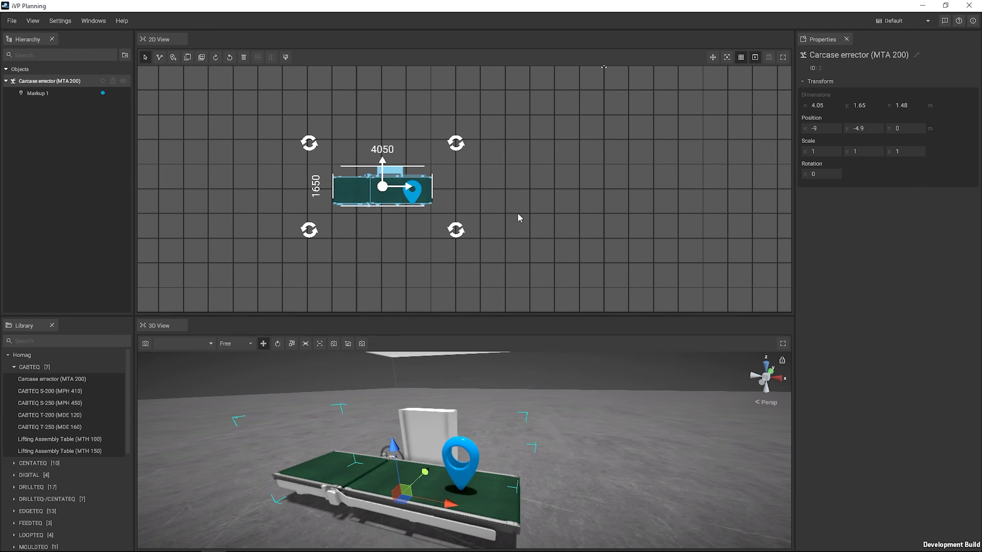
pyautogui.moveTo(383, 188)
pyautogui.mouseDown()
pyautogui.moveTo(400, 181)
pyautogui.moveTo(388, 167)
pyautogui.moveTo(390, 176)
pyautogui.mouseUp()
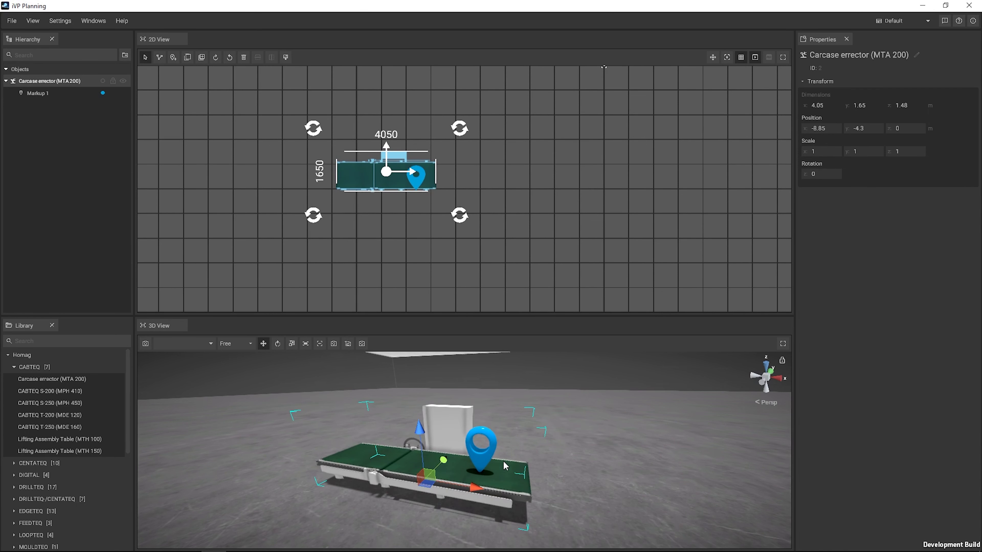
pyautogui.click(43, 97)
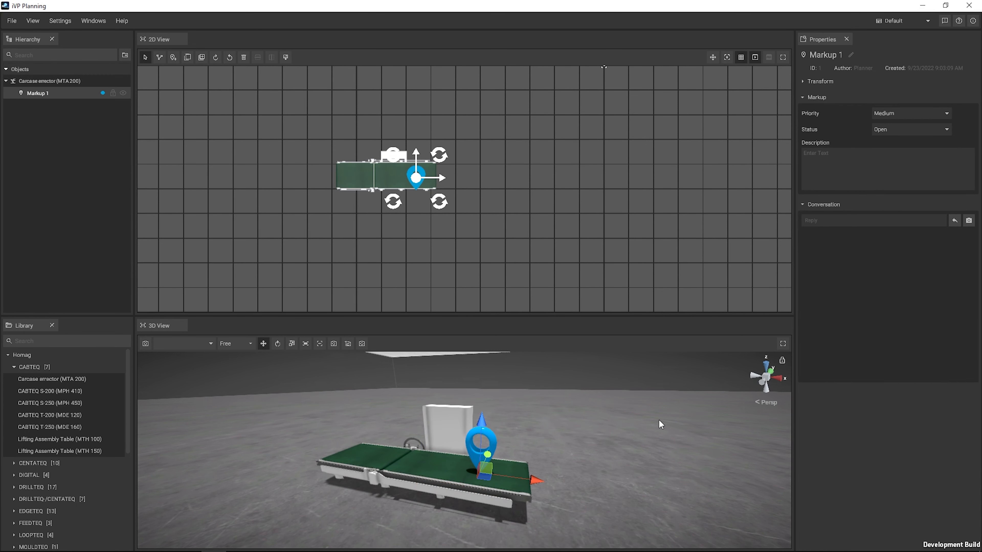
pyautogui.moveTo(486, 424); pyautogui.dragTo(490, 422)
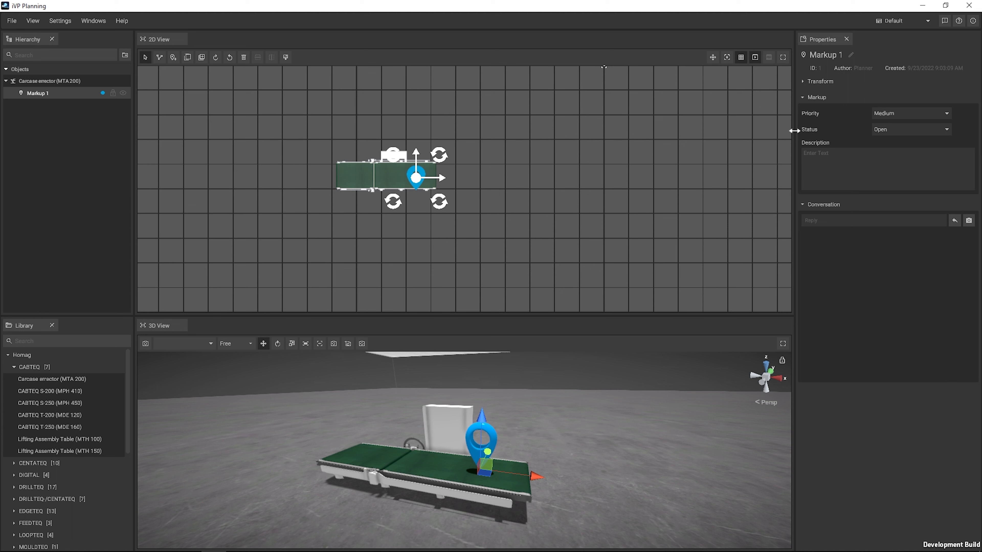
# Give Markup 1 the description "This needs to be black", with priority High and status Open
pyautogui.click(841, 157)
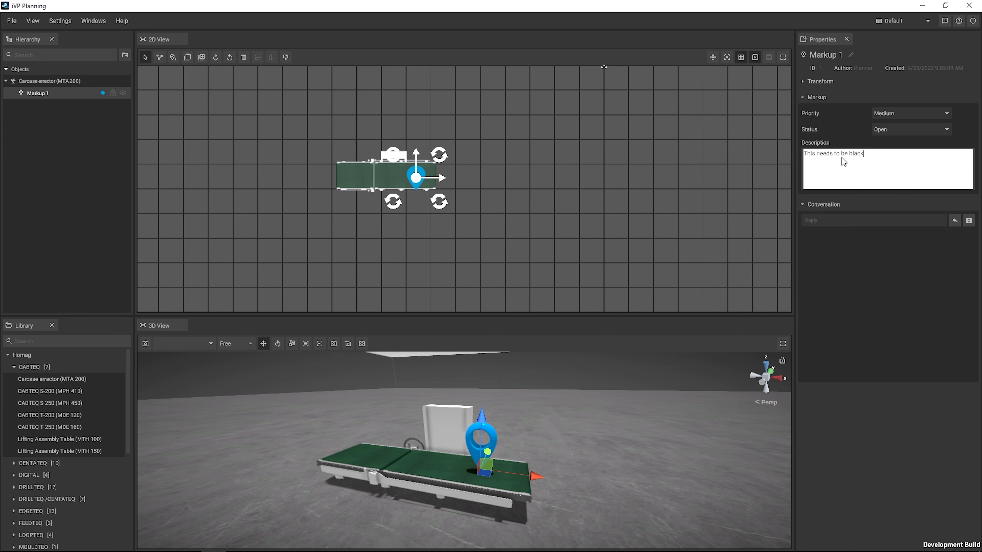
pyautogui.click(886, 116)
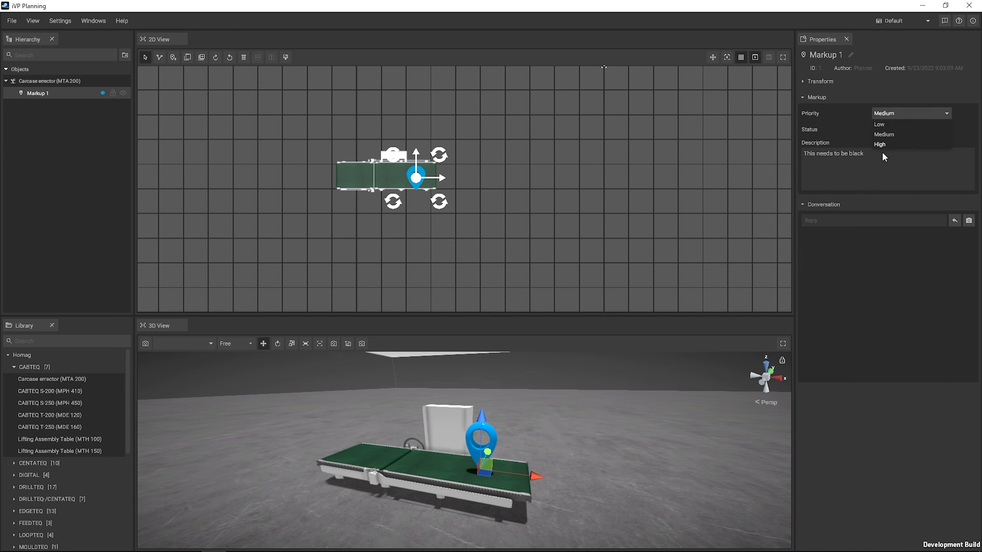
pyautogui.click(881, 152)
pyautogui.click(875, 128)
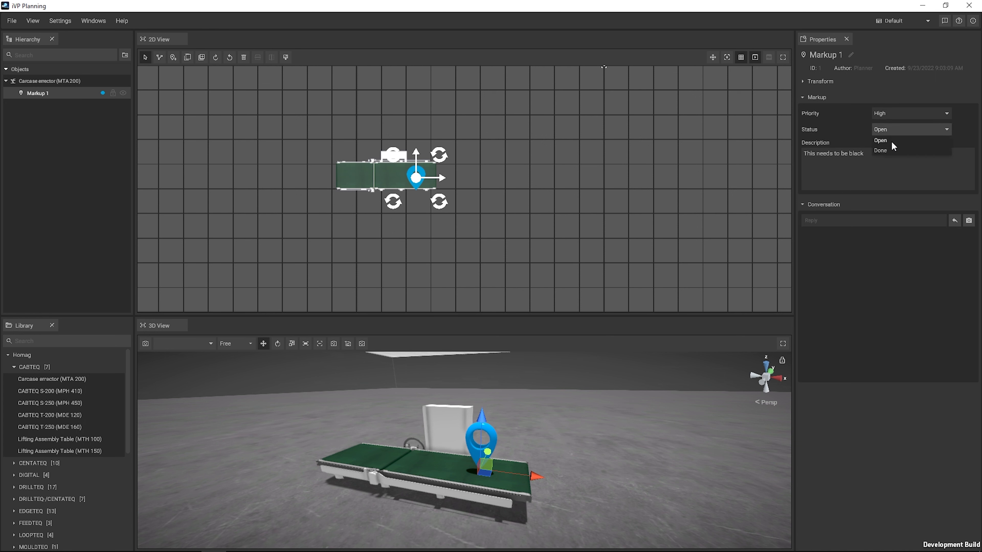
pyautogui.click(891, 139)
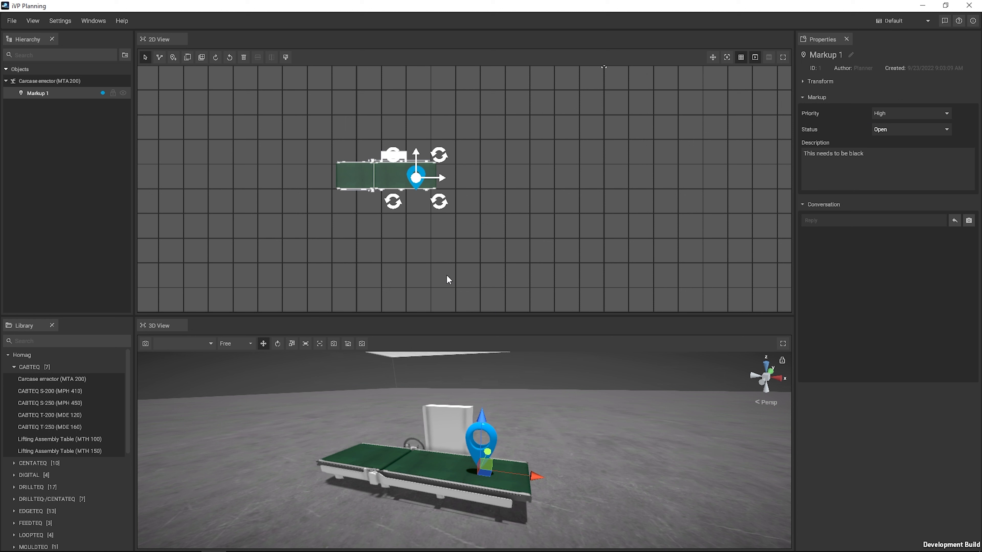
# Recolor the Markup 1 pin yellow-green and reselect it in the 3D scene
pyautogui.moveTo(502, 467); pyautogui.dragTo(496, 470, button='right')
pyautogui.press('w')
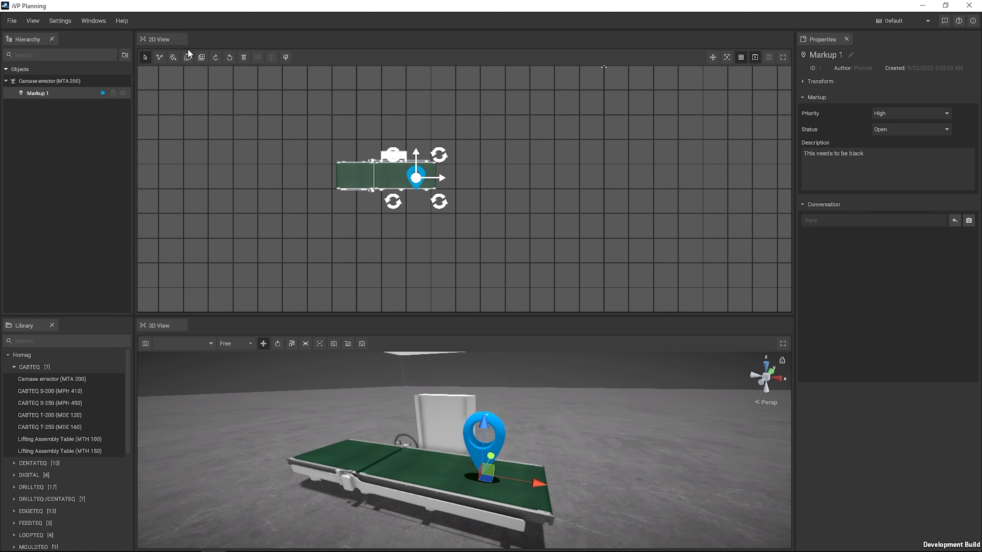
pyautogui.click(287, 56)
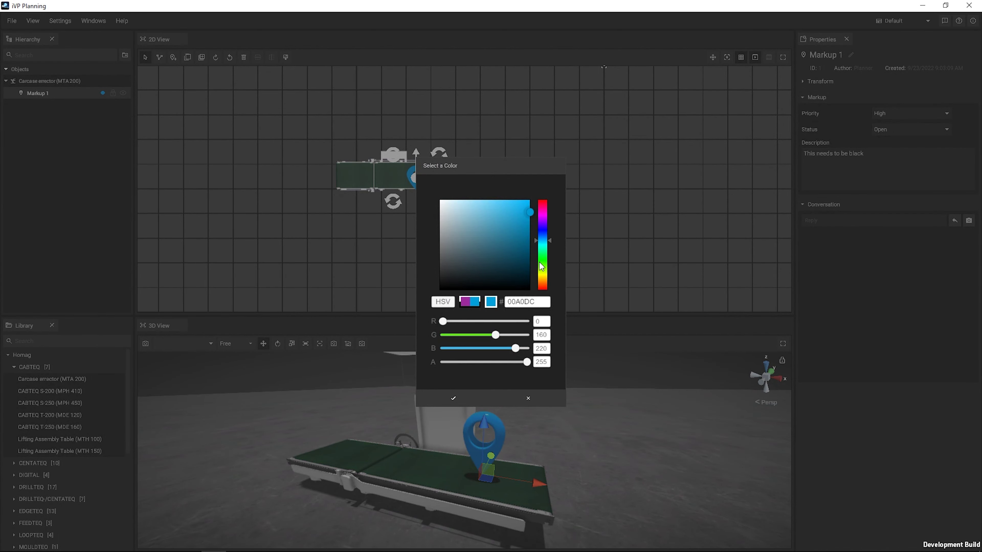
pyautogui.click(541, 271)
pyautogui.click(459, 399)
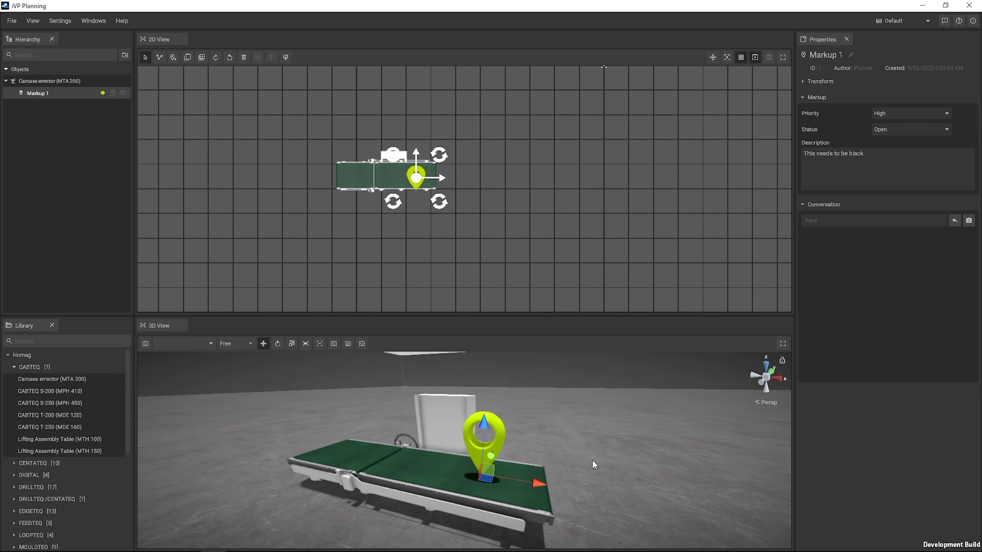
pyautogui.click(576, 469)
pyautogui.moveTo(575, 468); pyautogui.dragTo(561, 489, button='right')
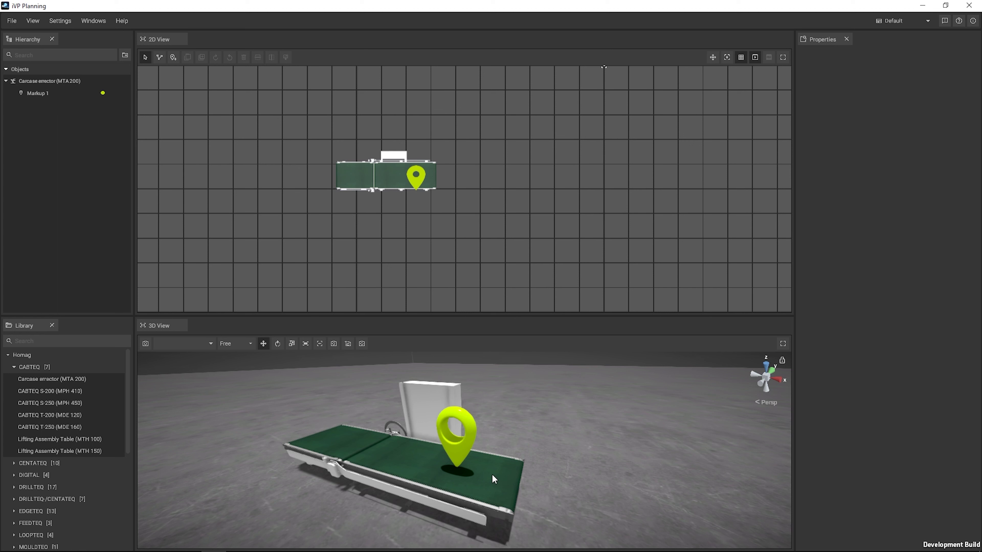
pyautogui.click(473, 446)
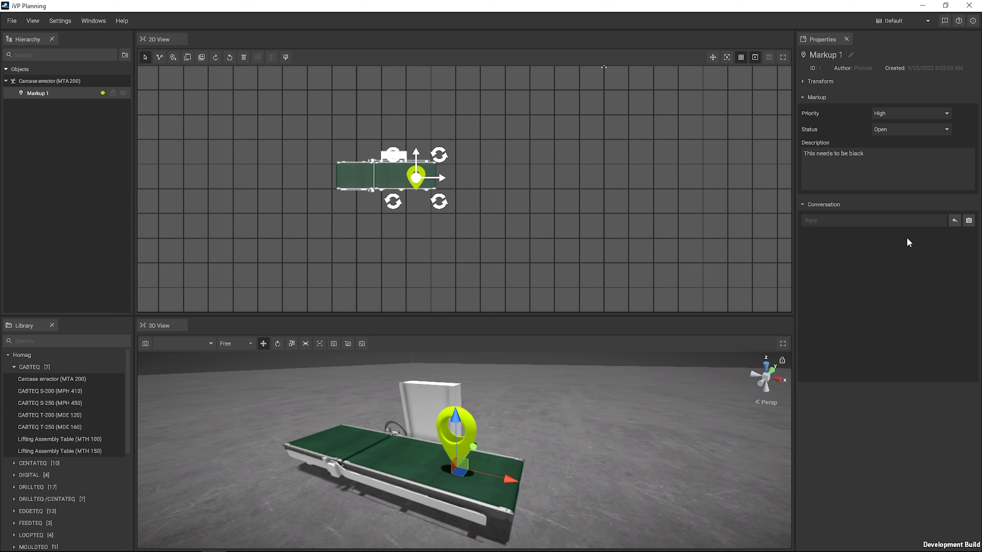
# Post the reply "What do you mean?" in the markup's conversation and delete that reply again
pyautogui.click(847, 221)
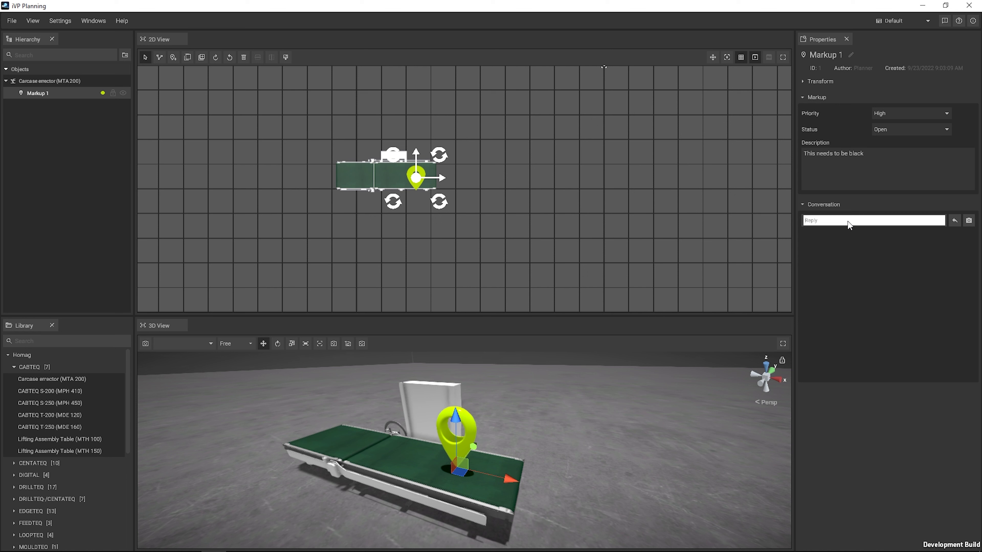
pyautogui.write('What do you mean?')
pyautogui.press('Return')
pyautogui.click(882, 231)
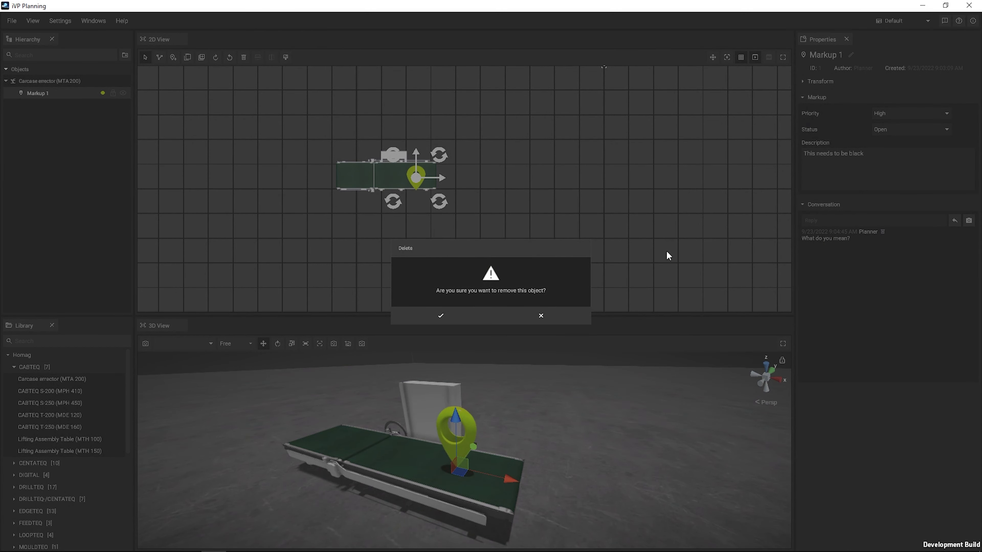
pyautogui.click(445, 317)
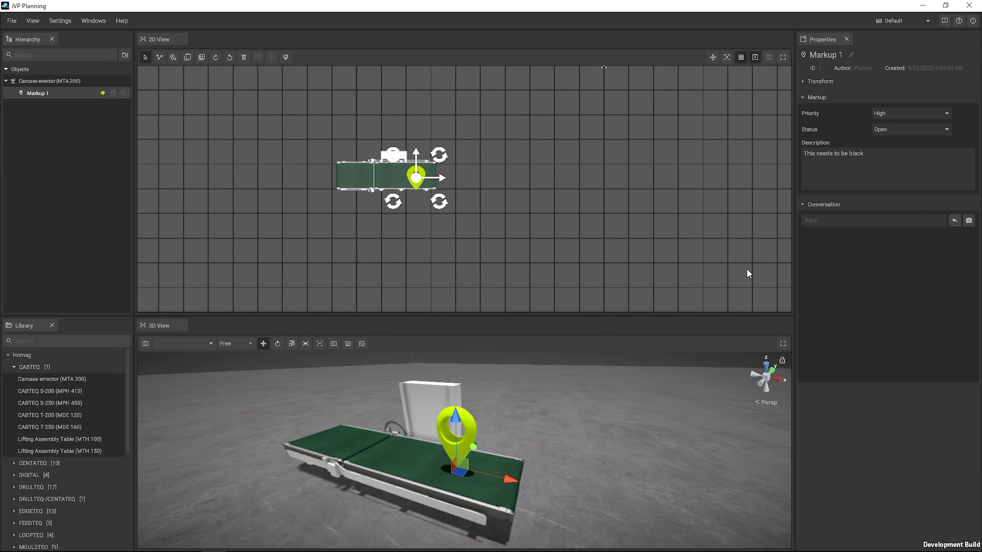
# Add the reply "What do you mean?" to the conversation of Markup 1
pyautogui.click(835, 224)
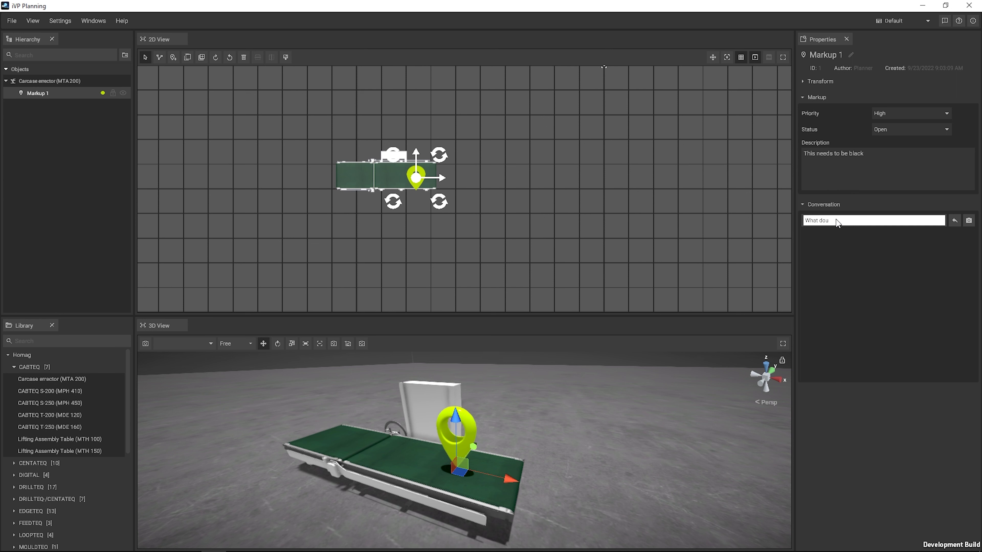
pyautogui.write('o you mean?')
pyautogui.press('Return')
# Take a snapshot for the markup's conversation, enlarging the 3D view and framing the whole conveyor with its pin
pyautogui.click(970, 223)
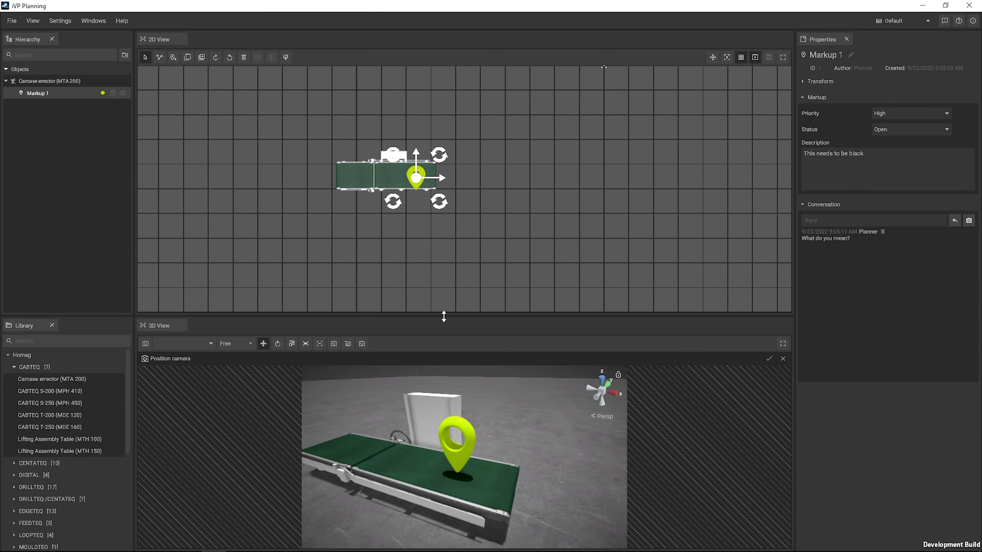
pyautogui.moveTo(449, 315); pyautogui.dragTo(450, 251)
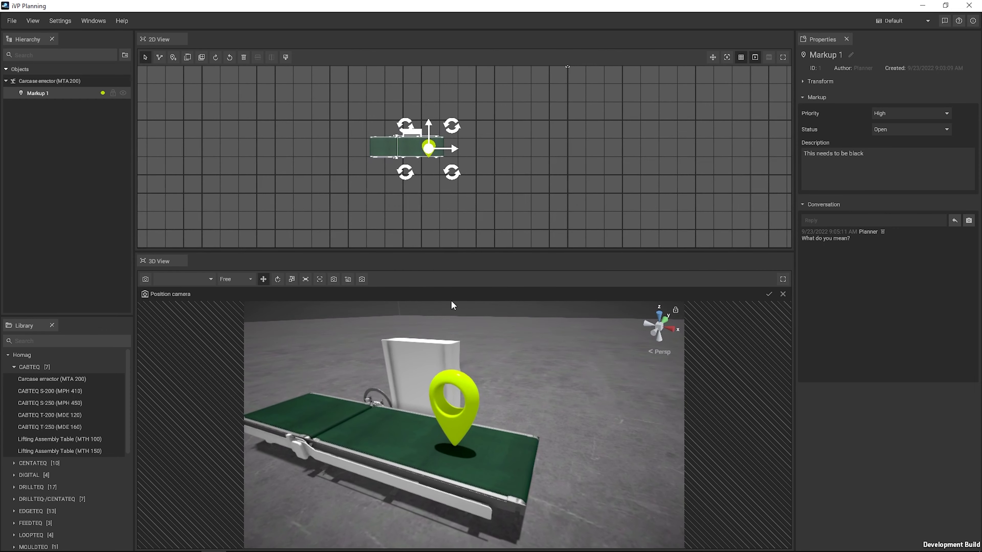
pyautogui.keyDown('alt'); pyautogui.moveTo(453, 473); pyautogui.dragTo(401, 447); pyautogui.keyUp('alt')
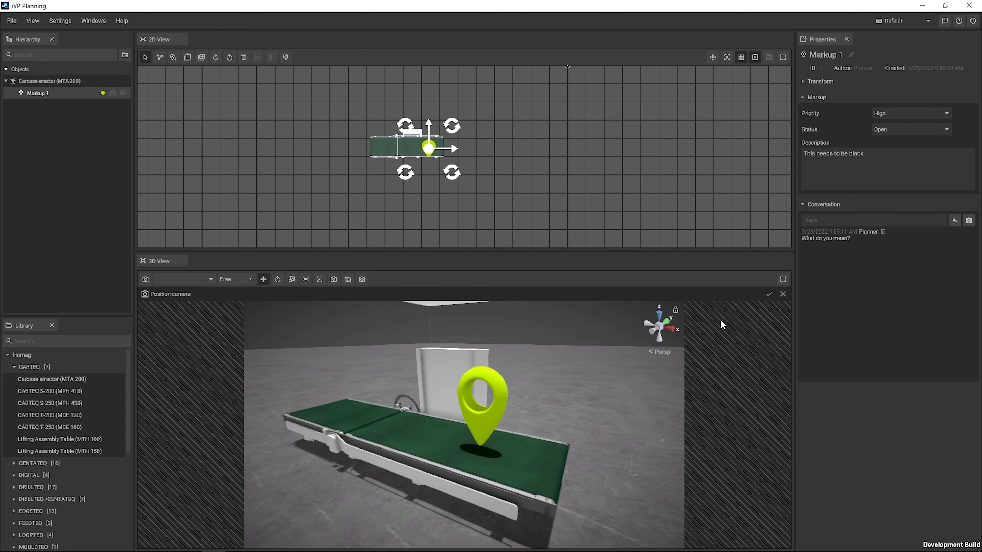
pyautogui.click(768, 294)
pyautogui.click(376, 372)
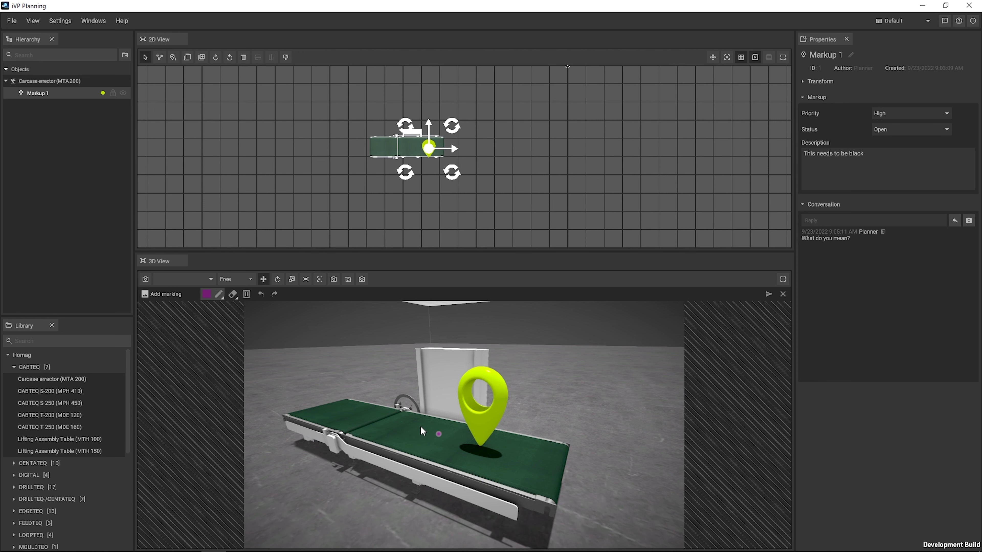
# Set the brush color to olive yellow and outline the conveyor's green belt on the snapshot
pyautogui.click(206, 294)
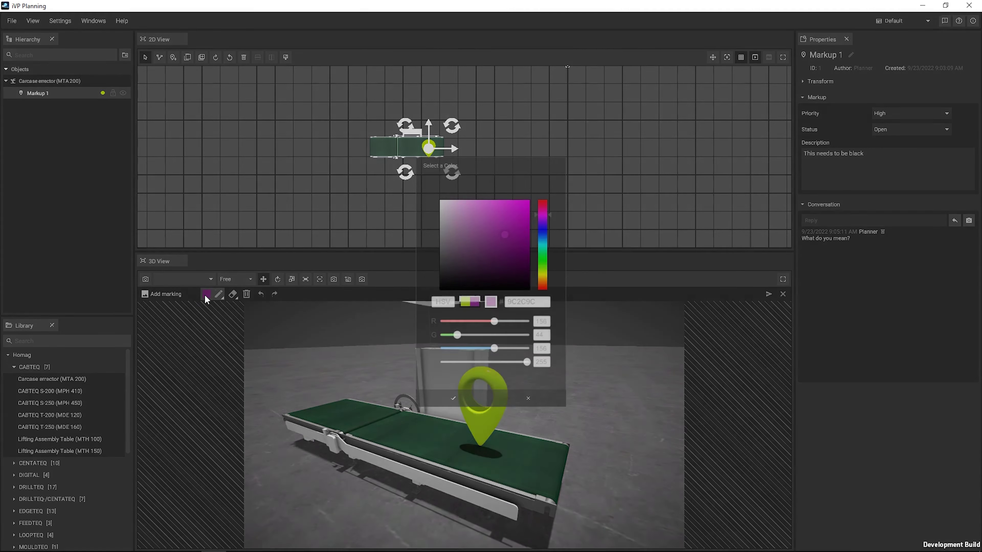
pyautogui.moveTo(502, 239); pyautogui.dragTo(503, 232)
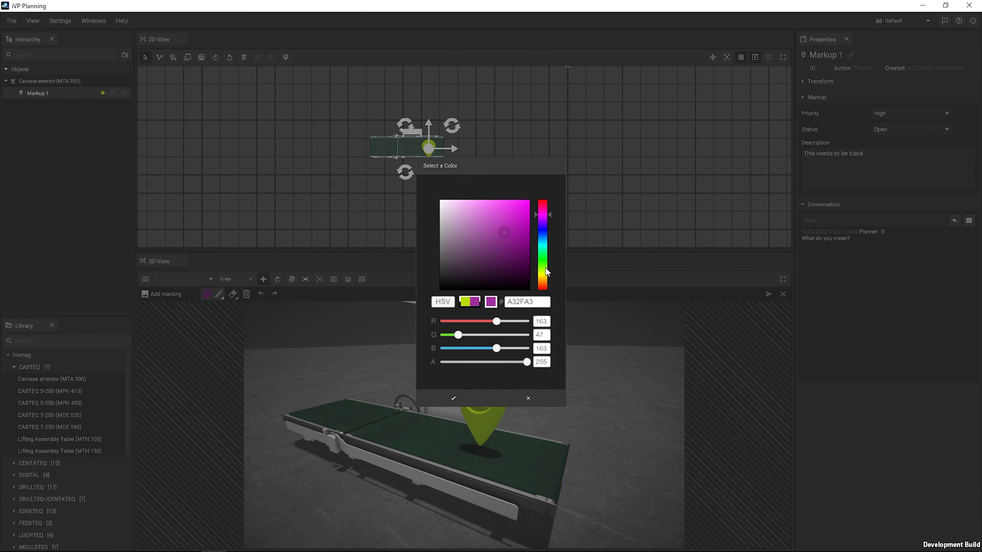
pyautogui.click(546, 272)
pyautogui.click(453, 399)
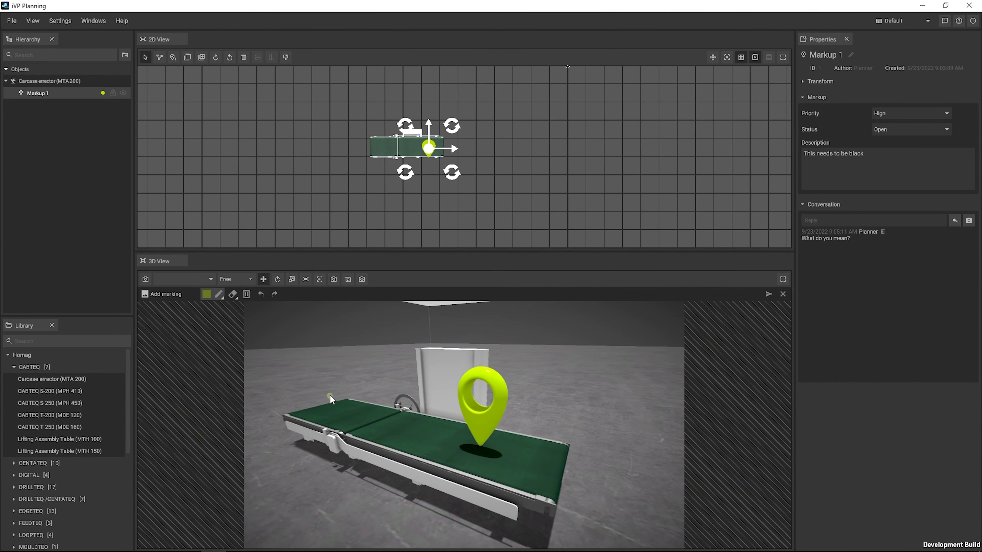
pyautogui.moveTo(338, 398)
pyautogui.mouseDown()
pyautogui.moveTo(568, 520)
pyautogui.moveTo(572, 444)
pyautogui.moveTo(346, 402)
pyautogui.mouseUp()
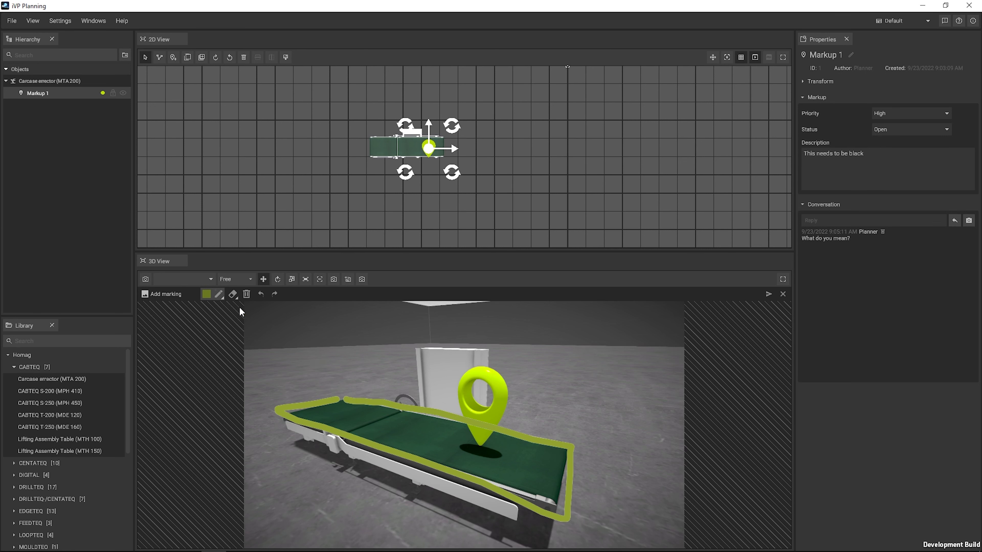
# Erase part of the outline along the belt's rear edge and undo the erasure
pyautogui.click(232, 294)
pyautogui.moveTo(367, 407); pyautogui.dragTo(431, 405)
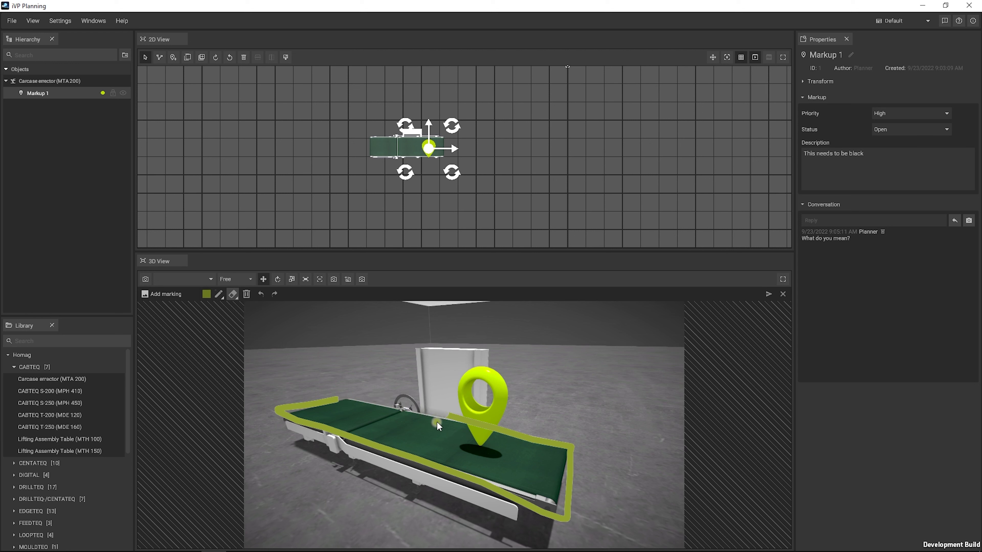
pyautogui.click(258, 293)
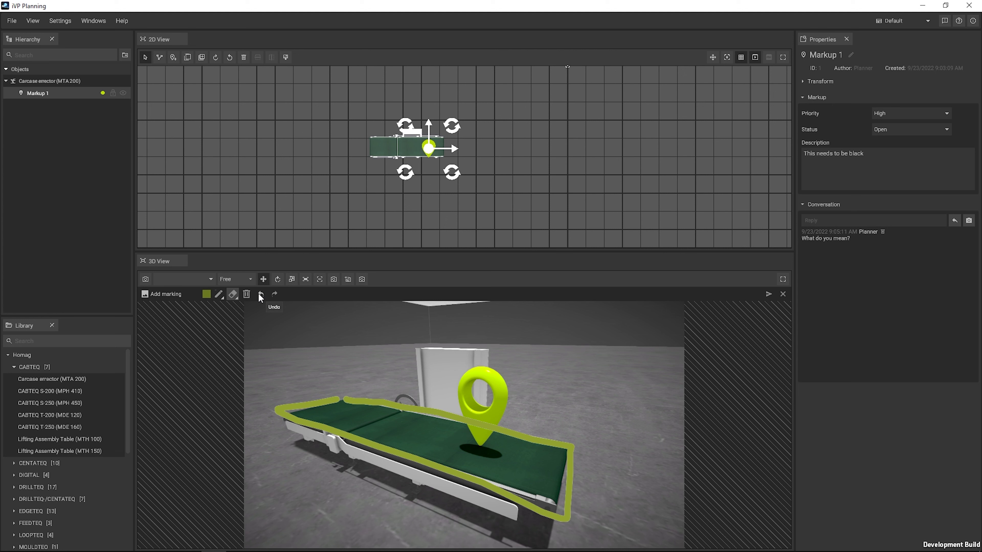
# Undo and redo the outline stroke, and clear all markings from the snapshot
pyautogui.click(259, 294)
pyautogui.click(274, 294)
pyautogui.click(247, 293)
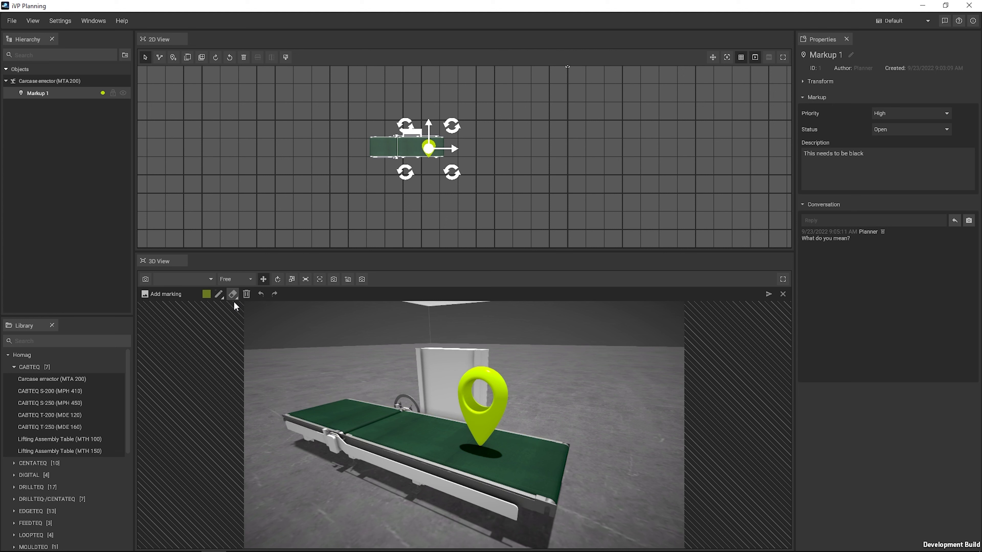
# Outline the conveyor belt with the brush in green (36A32F) and post the marked snapshot to the conversation
pyautogui.click(207, 294)
pyautogui.moveTo(547, 276); pyautogui.dragTo(546, 263)
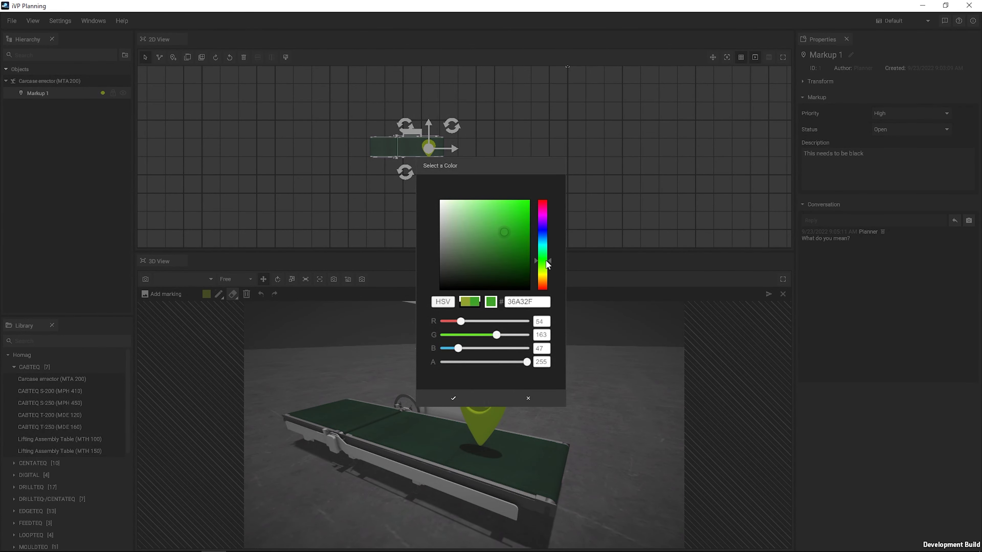
pyautogui.click(453, 397)
pyautogui.click(219, 294)
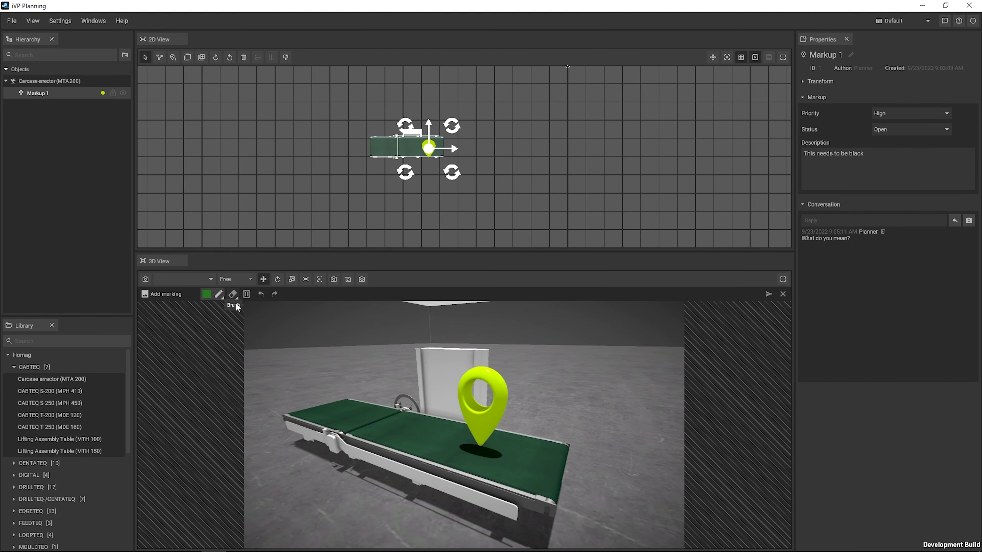
pyautogui.click(343, 398)
pyautogui.moveTo(335, 407)
pyautogui.mouseDown()
pyautogui.moveTo(404, 454)
pyautogui.moveTo(572, 432)
pyautogui.moveTo(345, 385)
pyautogui.mouseUp()
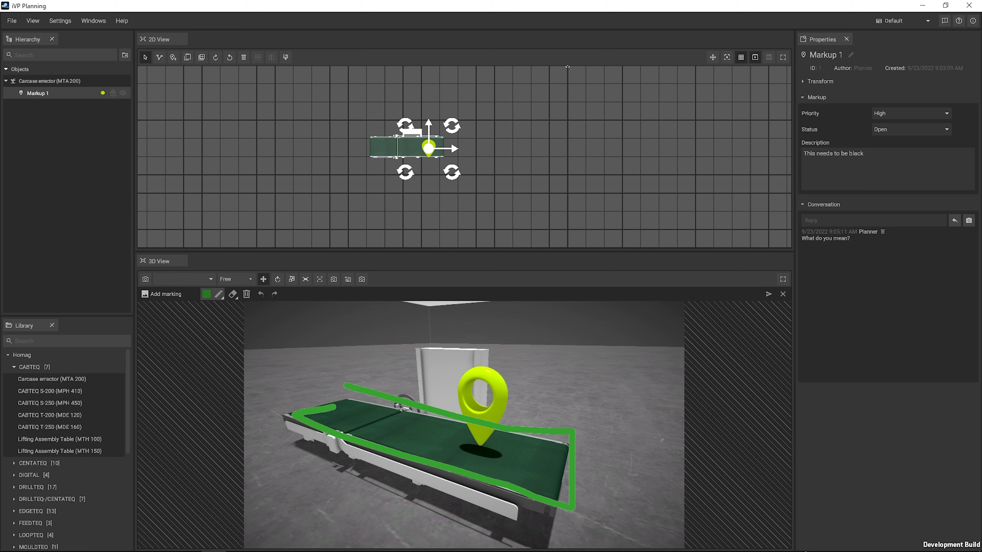
pyautogui.click(769, 294)
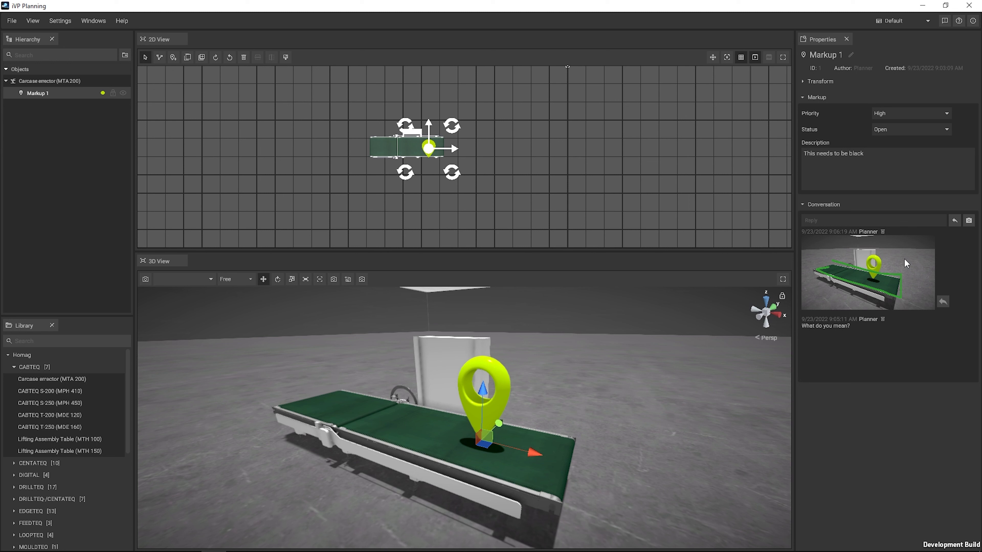
# Open the green-outlined snapshot from the conversation, enlarge the 3D view area, and start adding a marking to the image
pyautogui.click(873, 286)
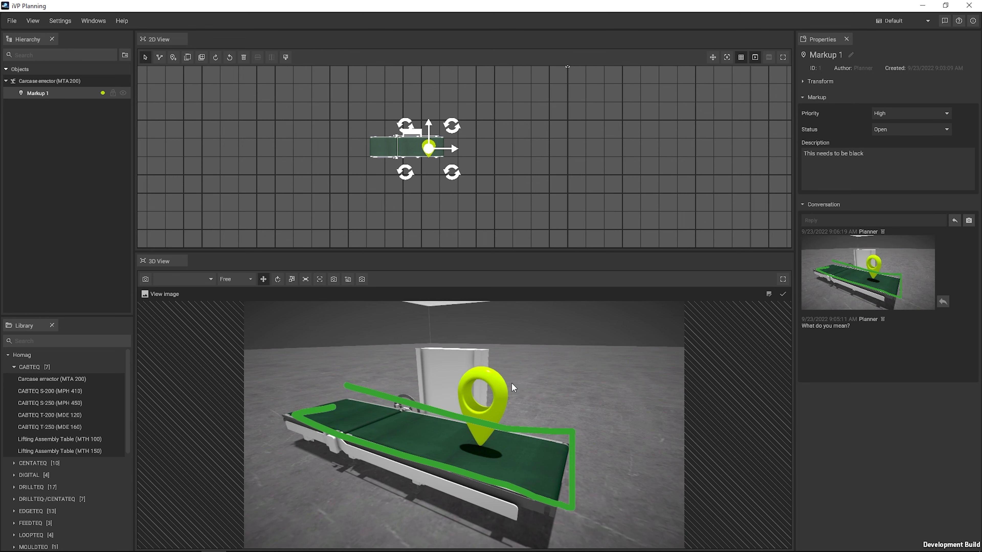
pyautogui.moveTo(401, 250); pyautogui.dragTo(415, 217)
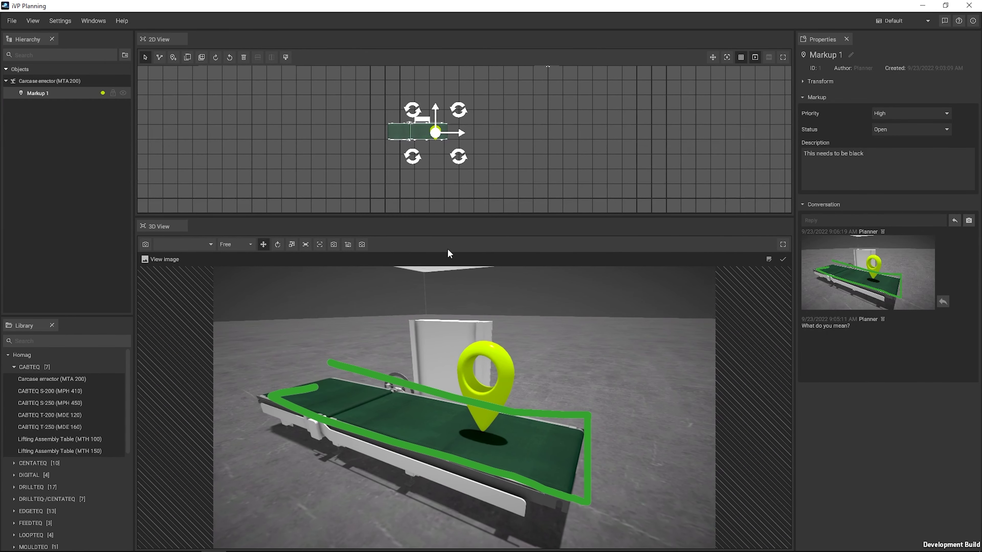
pyautogui.click(768, 260)
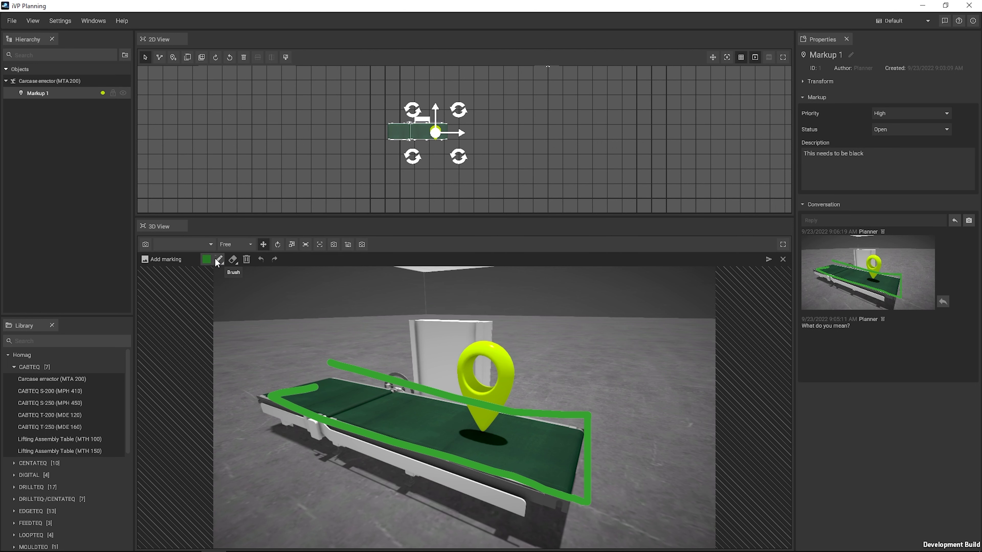
# Draw a zigzag along the conveyor belt with the brush in blue (2F91A3) and post the marked snapshot to the conversation
pyautogui.click(207, 260)
pyautogui.moveTo(538, 260)
pyautogui.mouseDown()
pyautogui.moveTo(544, 232)
pyautogui.moveTo(540, 245)
pyautogui.mouseUp()
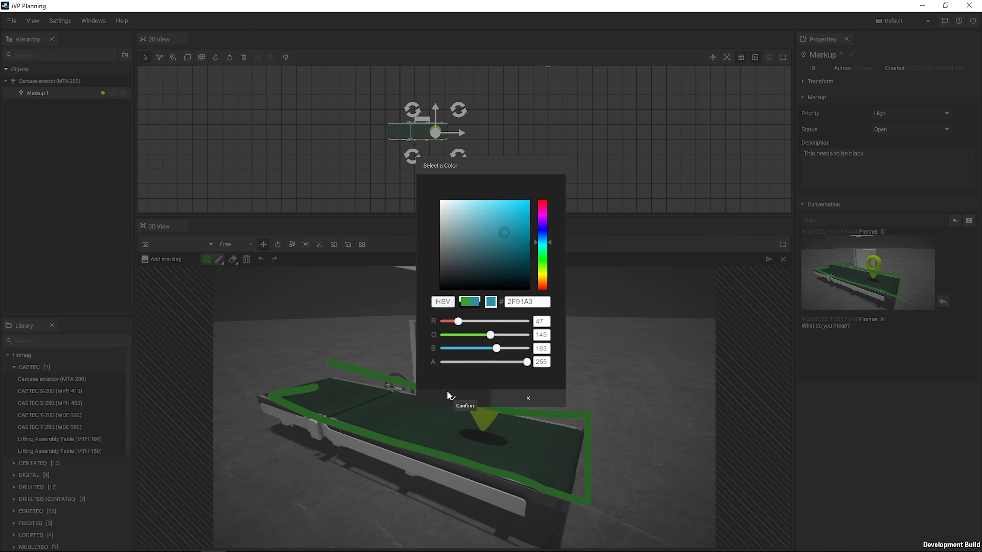
pyautogui.click(453, 398)
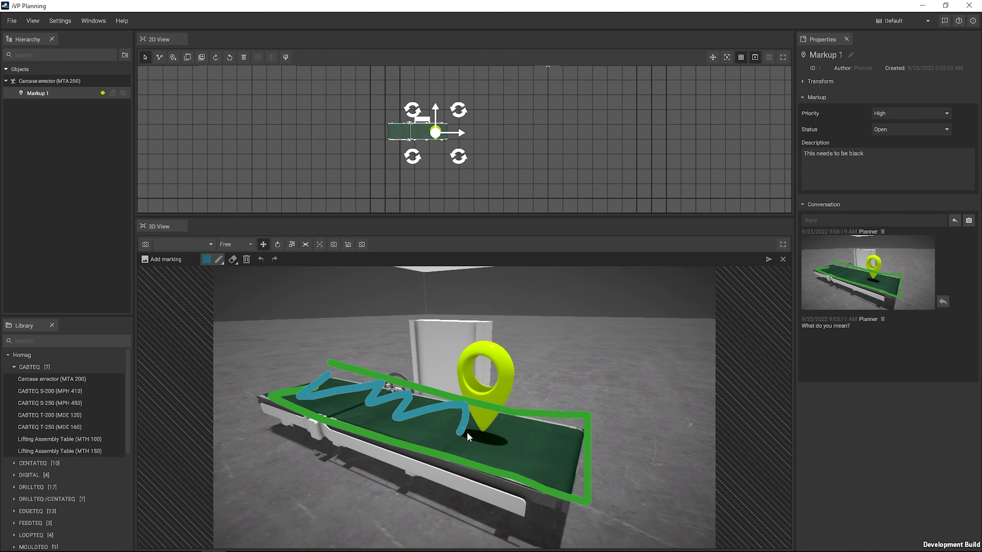
pyautogui.moveTo(460, 432); pyautogui.dragTo(578, 451)
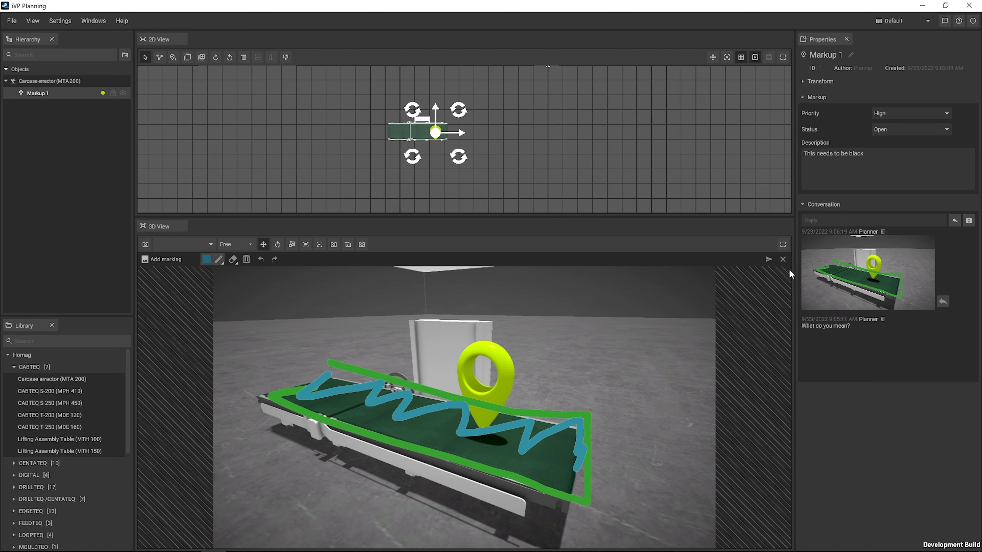
pyautogui.click(768, 259)
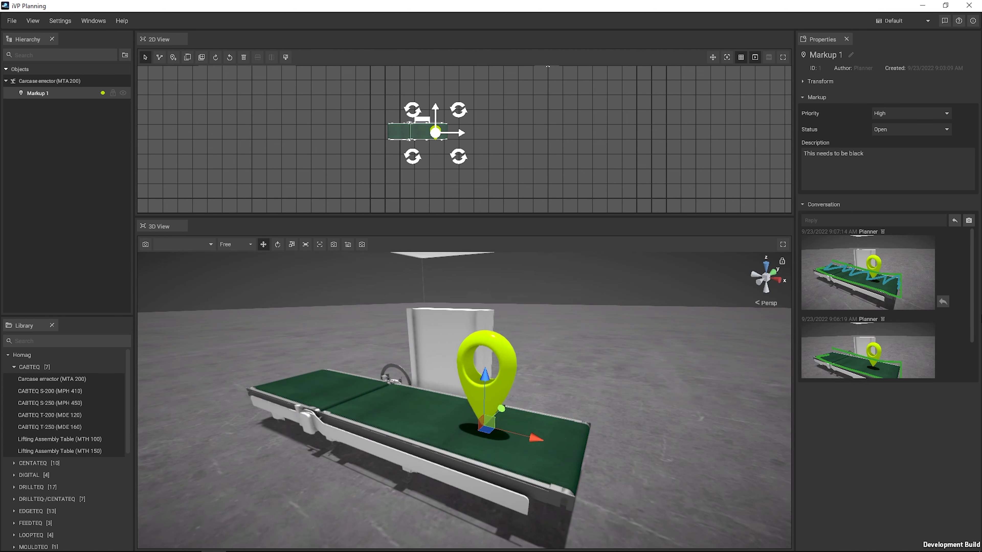
pyautogui.moveTo(971, 298); pyautogui.dragTo(973, 273)
# View the About iVP information with its version, changelog and license entries, and close it
pyautogui.click(122, 21)
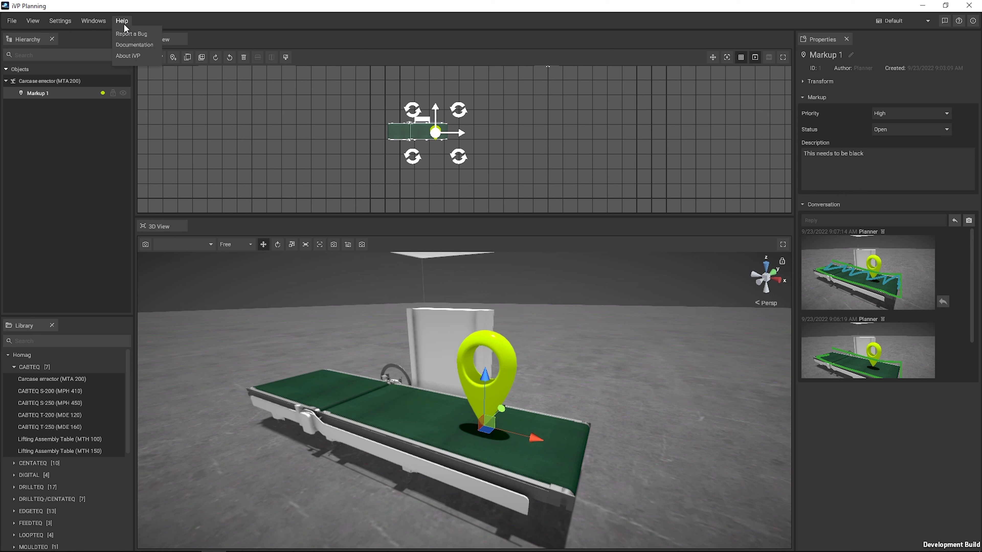
pyautogui.click(129, 55)
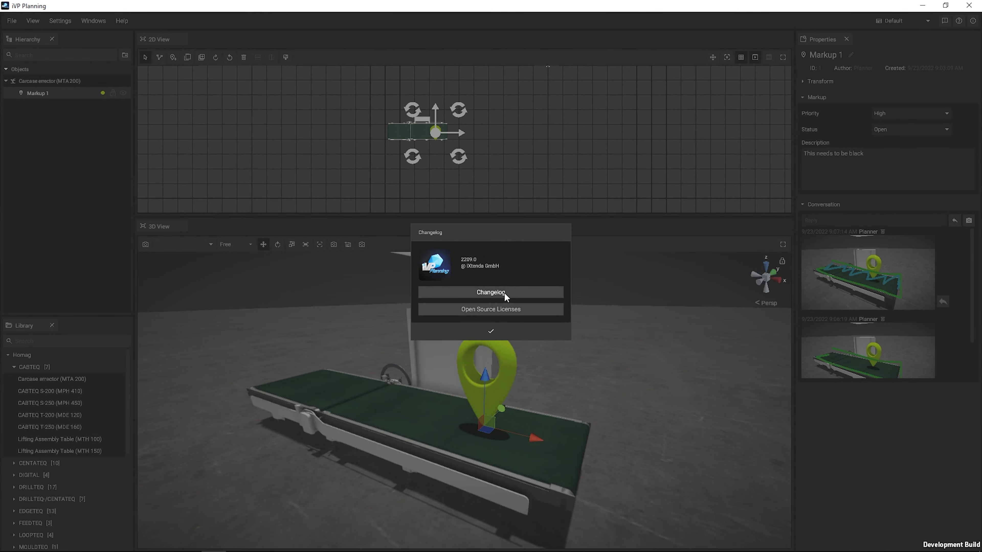
pyautogui.click(497, 334)
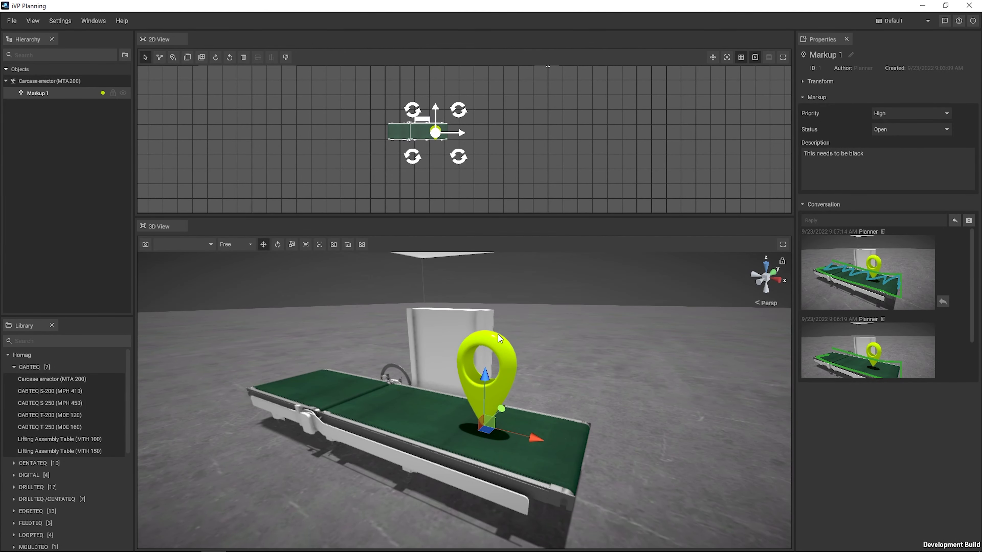